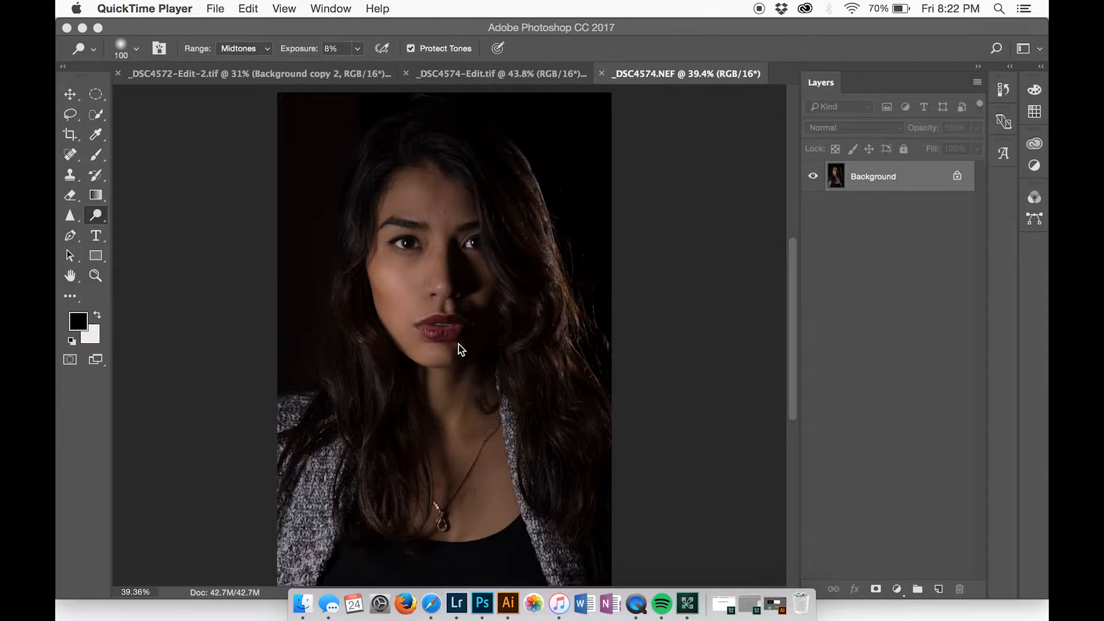
Duplicate the Background layer and toggle the copy's visibility to check it against the original
left_click(98, 216)
left_click(101, 219)
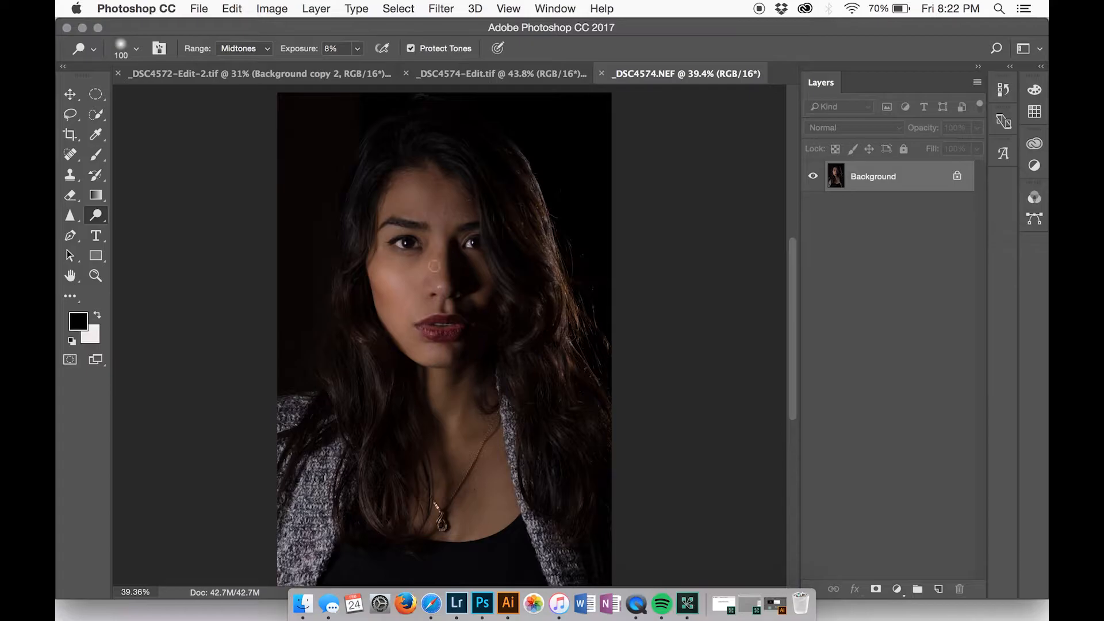
scroll(433, 266, "up", 3)
scroll(434, 266, "up", 2)
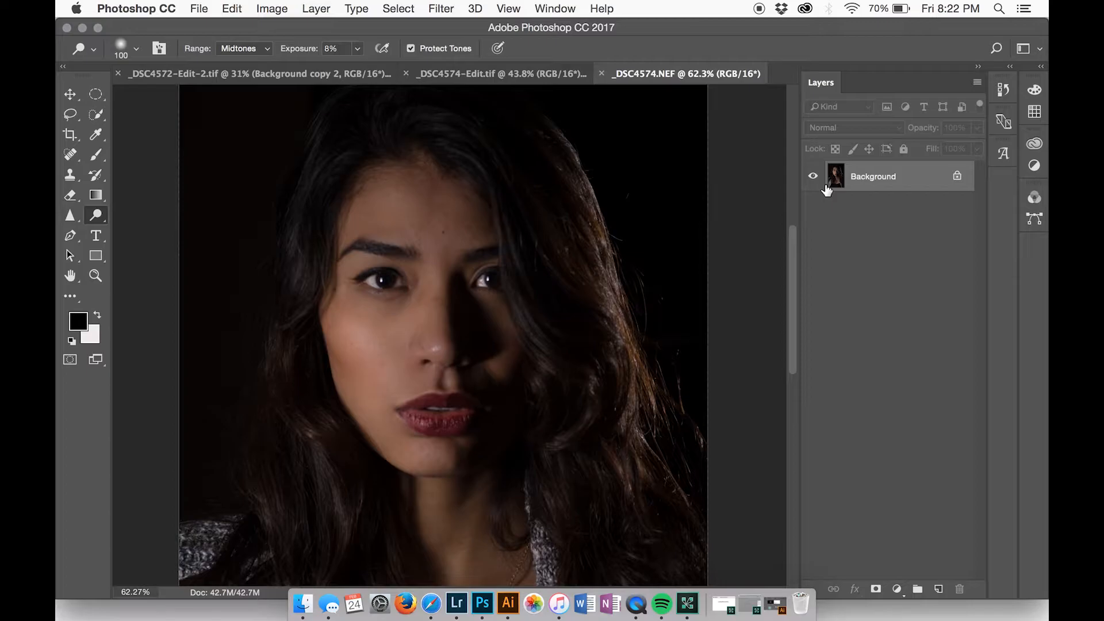
left_click_drag(827, 190, 825, 184)
key("super+j")
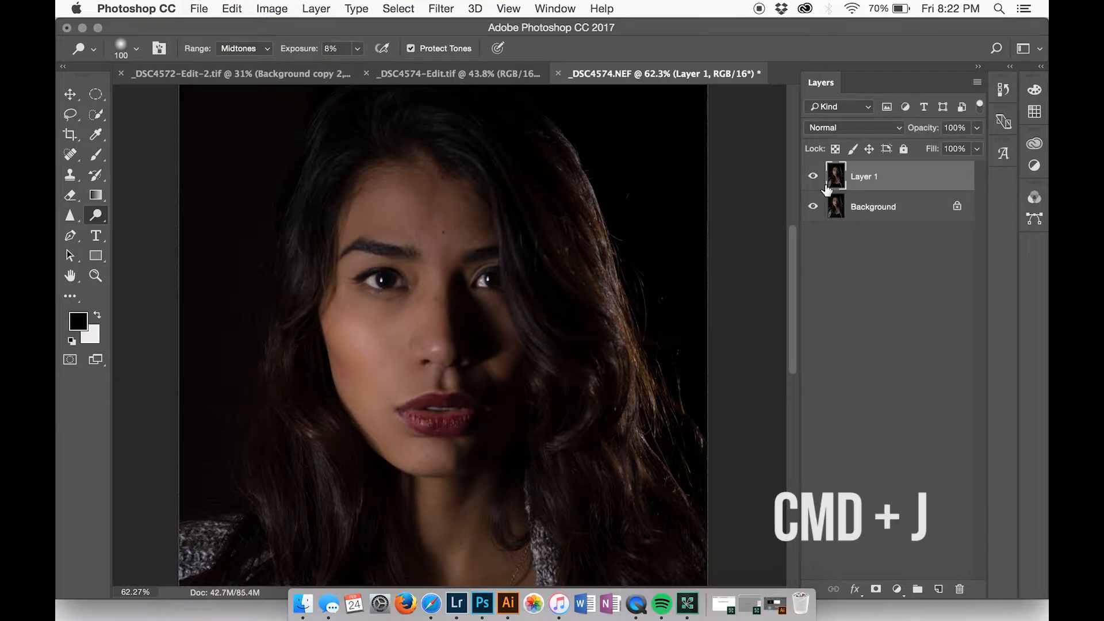
left_click(841, 209)
left_click(856, 186)
left_click(808, 178)
left_click(815, 178)
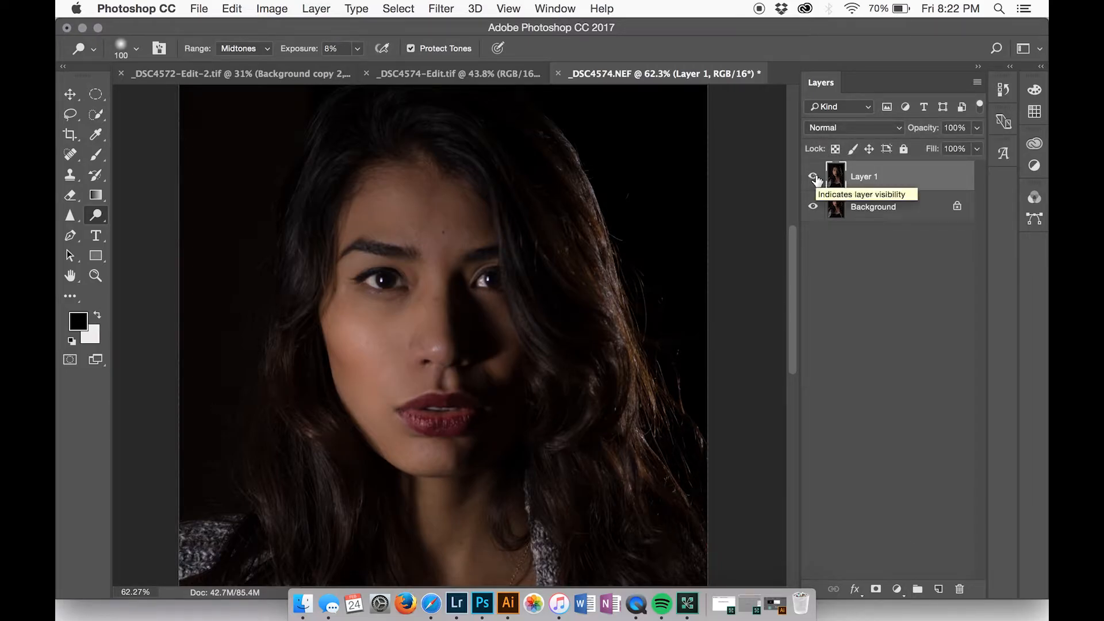
Activate the Burn tool and review its Shadows range, 90 px soft brush and 7% exposure
left_click(96, 215)
left_click(133, 231)
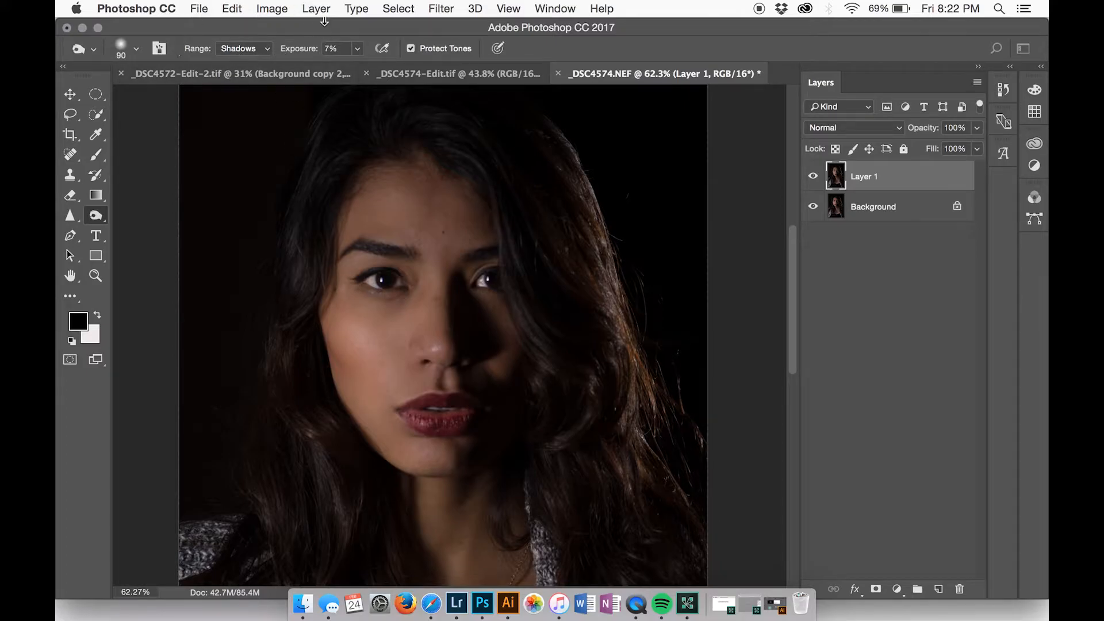
left_click(268, 50)
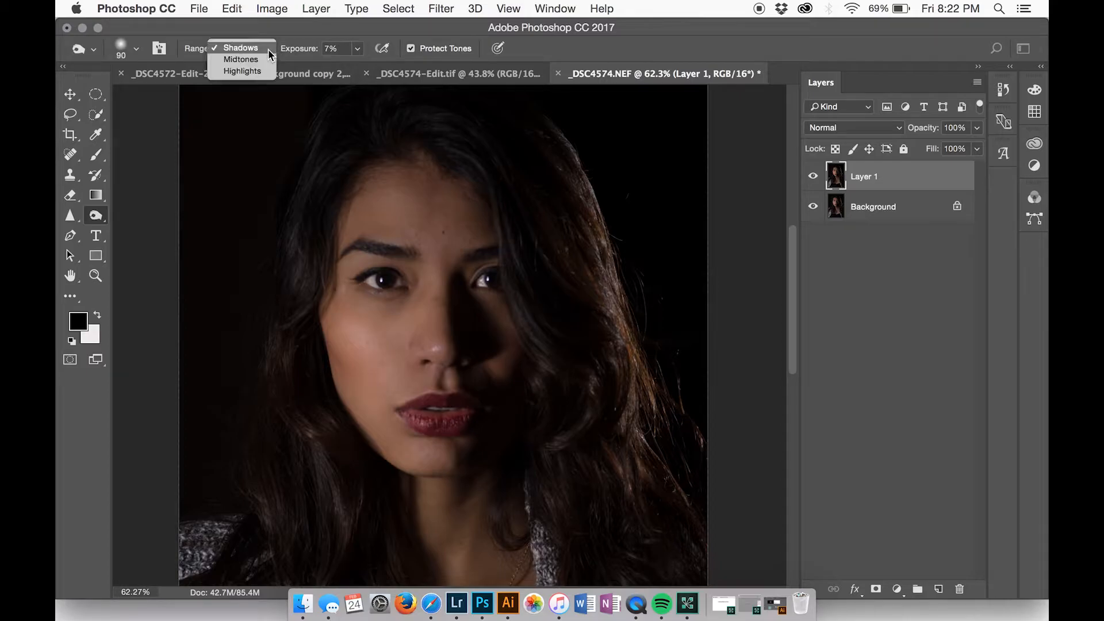
left_click(268, 49)
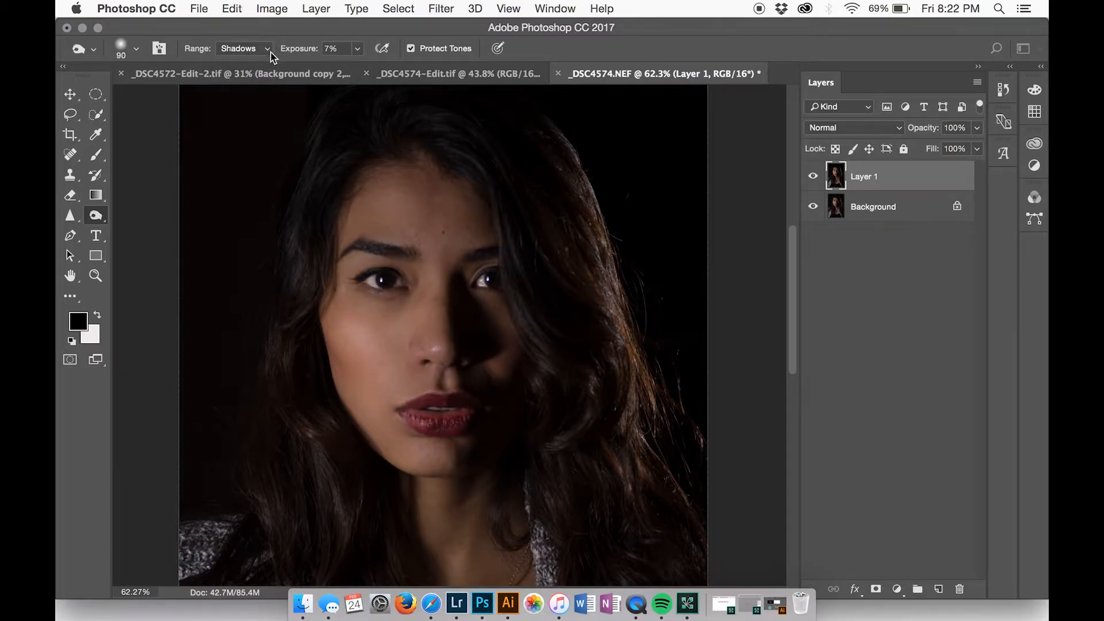
left_click(138, 51)
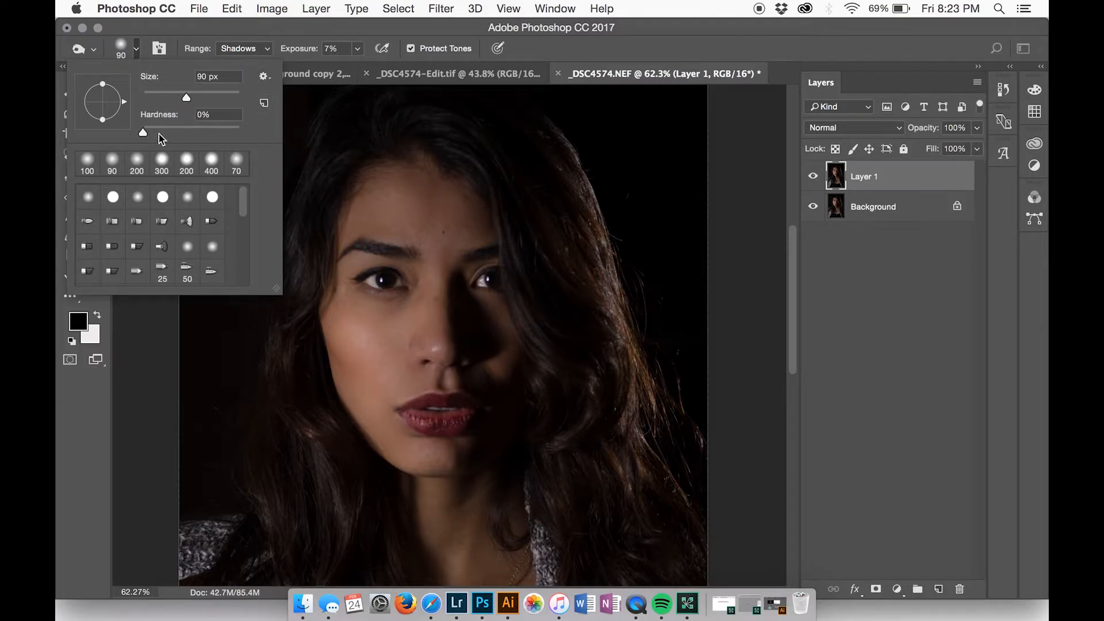
left_click(327, 50)
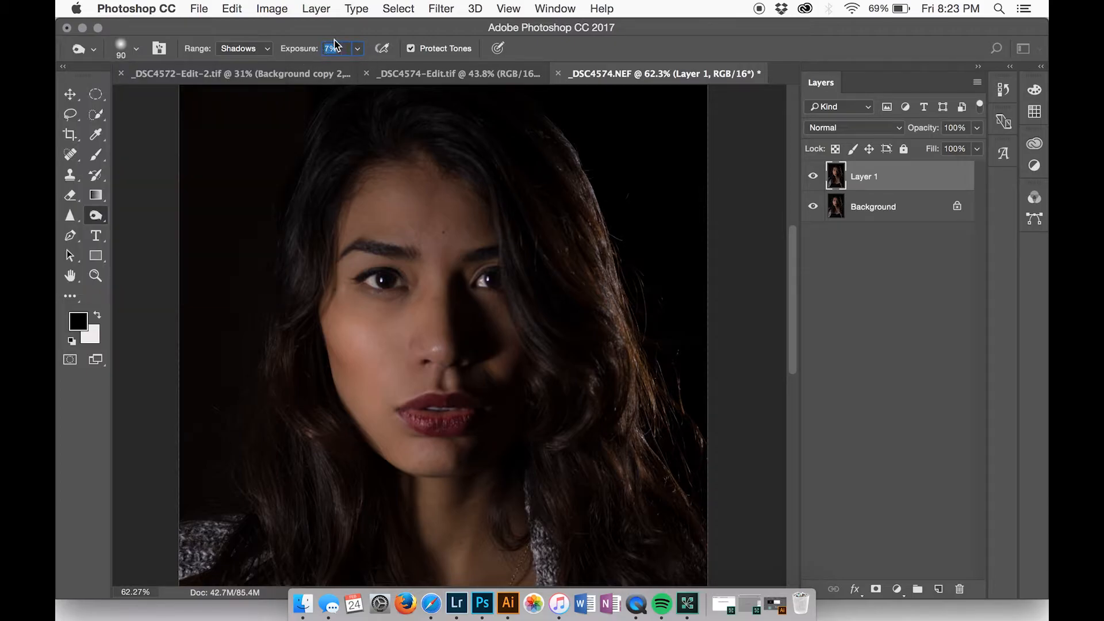
left_click(331, 49)
Burn the shadow areas of the face and neck on Layer 1, reducing the brush from 125 to 80 px
key("bracketright")
key("bracketright")
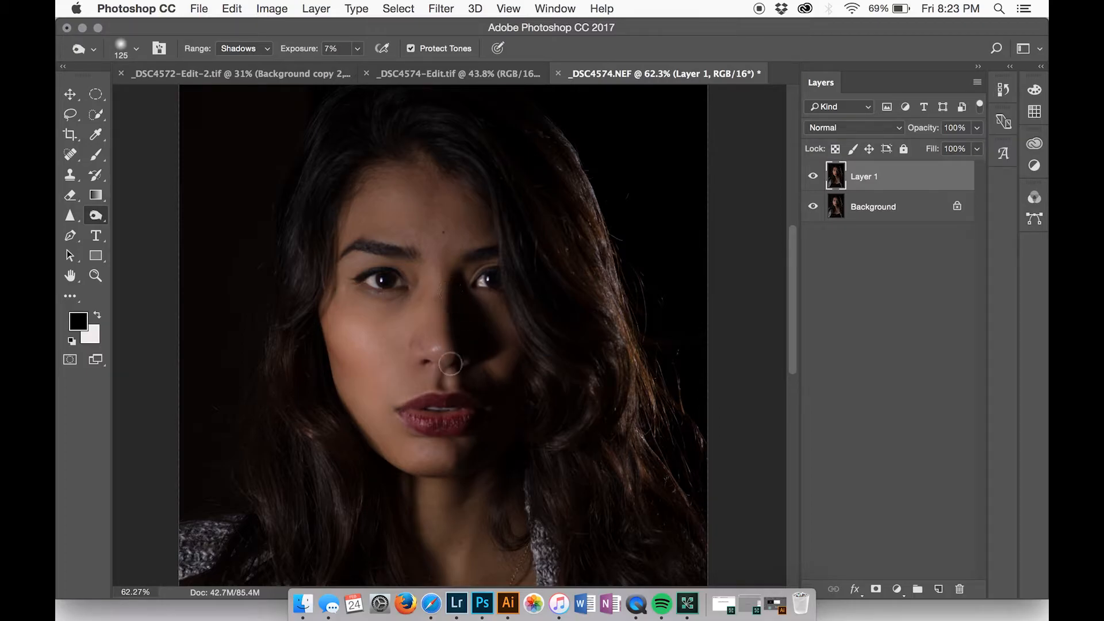
key("bracketleft")
key("bracketleft")
key("bracketleft")
scroll(442, 475, "down", 2)
scroll(442, 476, "down", 5)
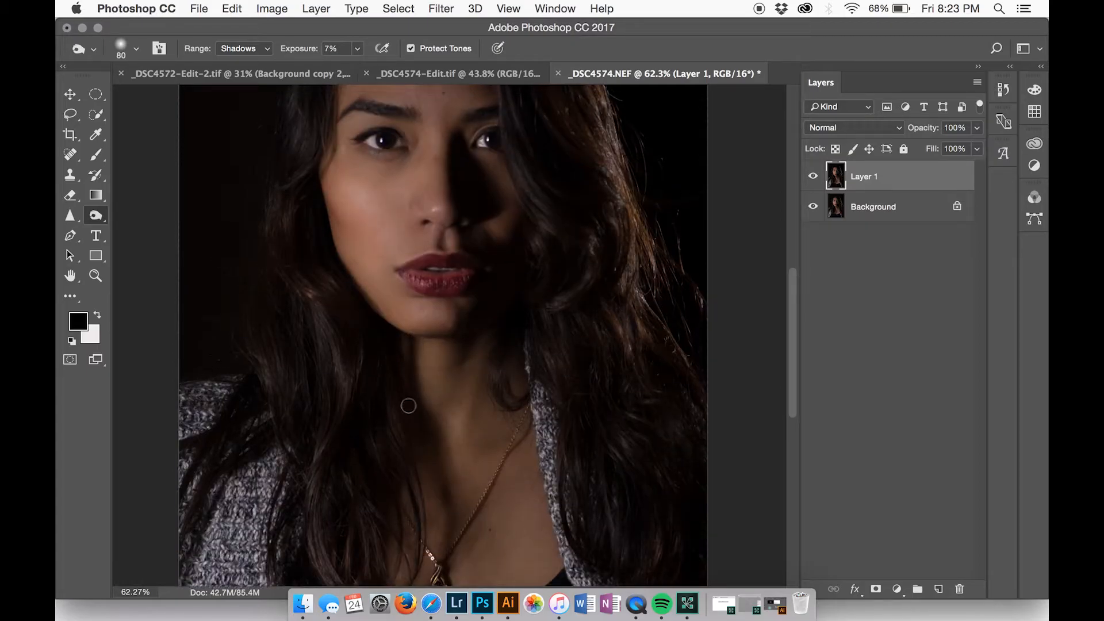
scroll(409, 402, "up", 4)
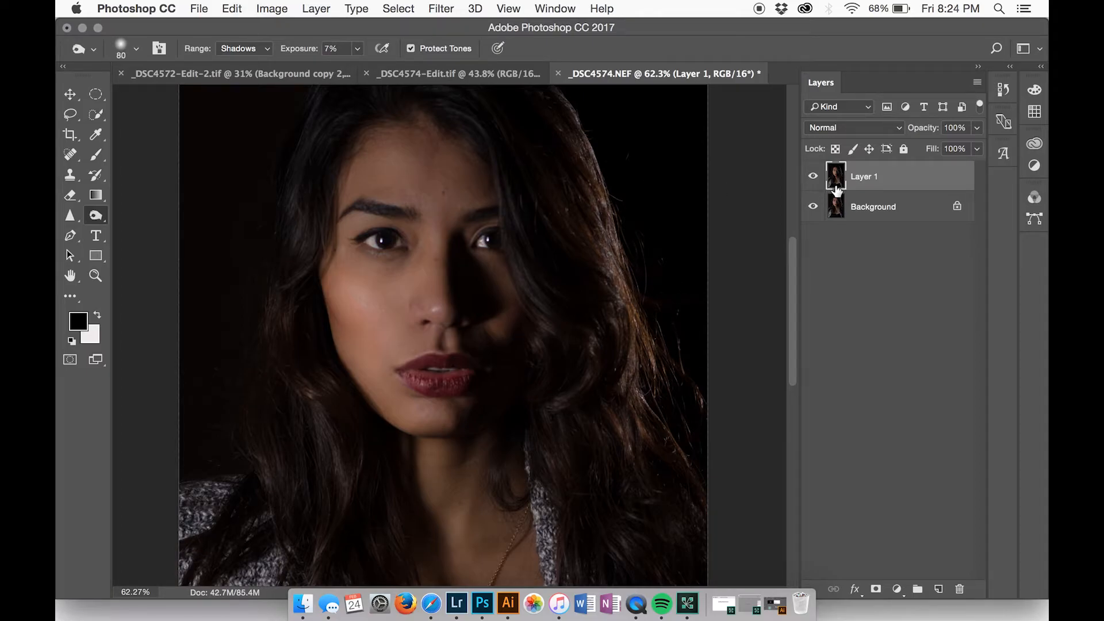
Compare the portrait before and after burning by repeatedly hiding and showing Layer 1
left_click(811, 179)
left_click(812, 178)
left_click(811, 179)
left_click(812, 179)
left_click(812, 178)
left_click(812, 178)
Duplicate Layer 1 and activate the Dodge tool with a 100 px soft brush, Midtones range and 8% exposure
key("super+j")
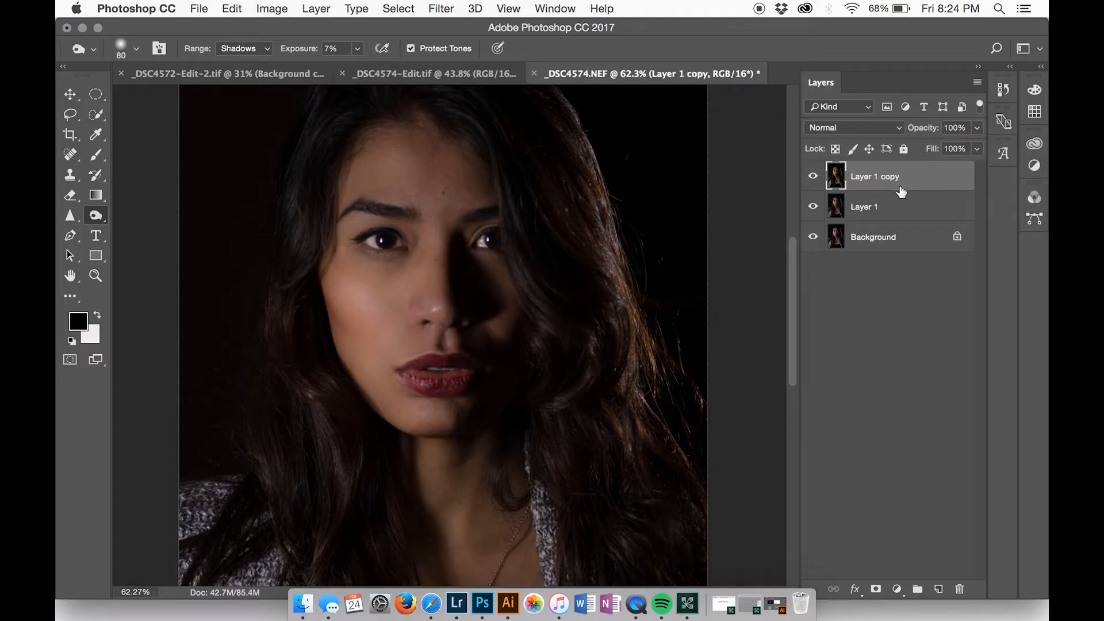
left_click_drag(95, 217, 149, 212)
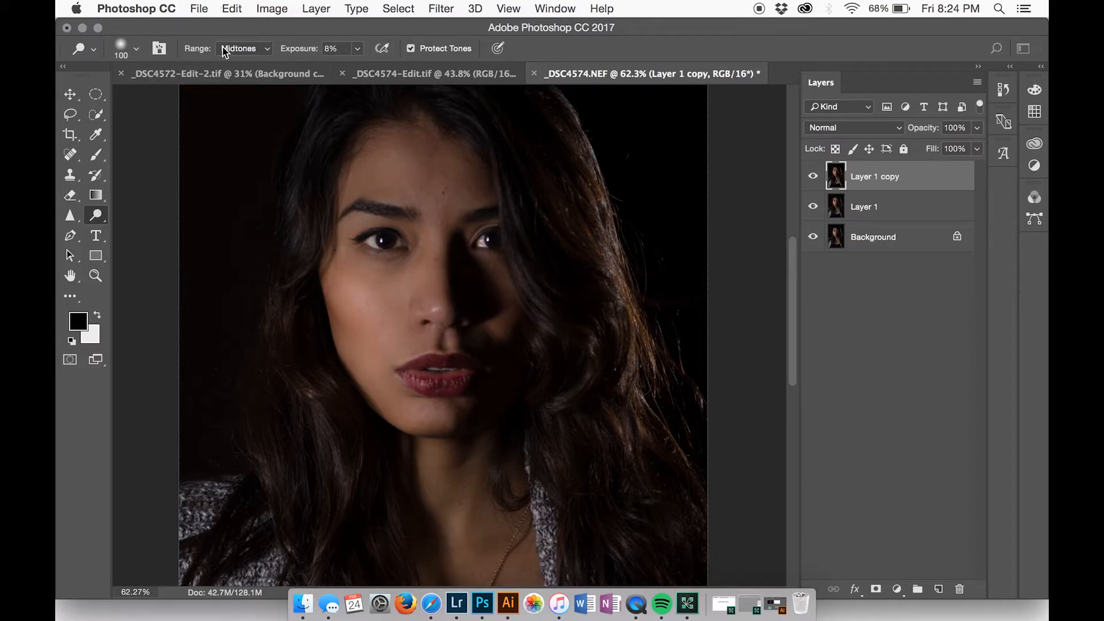
left_click(135, 50)
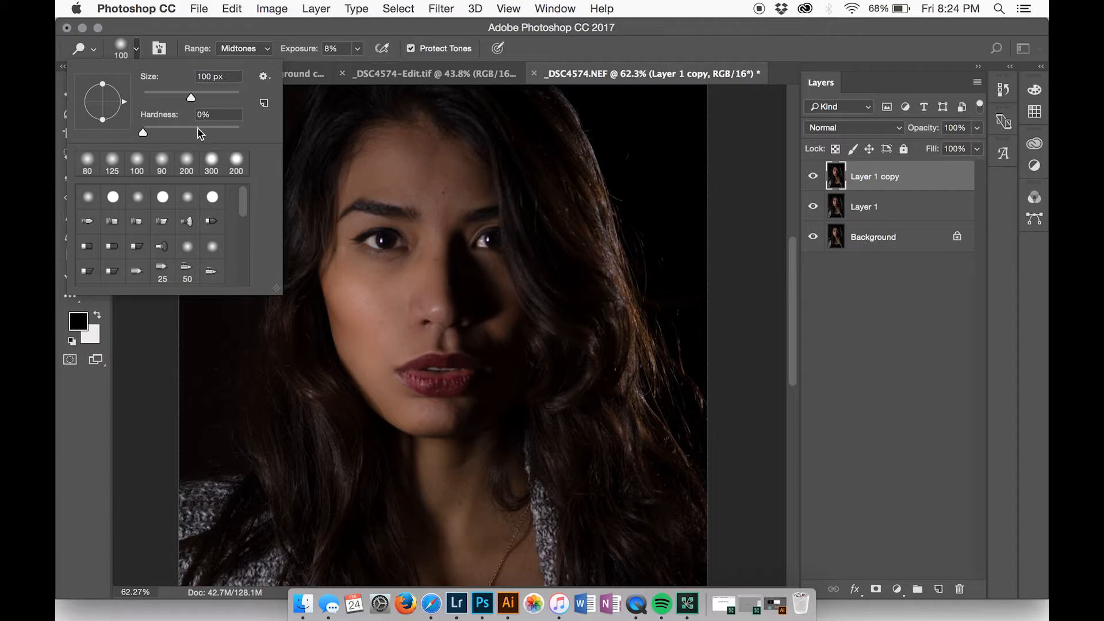
left_click(268, 49)
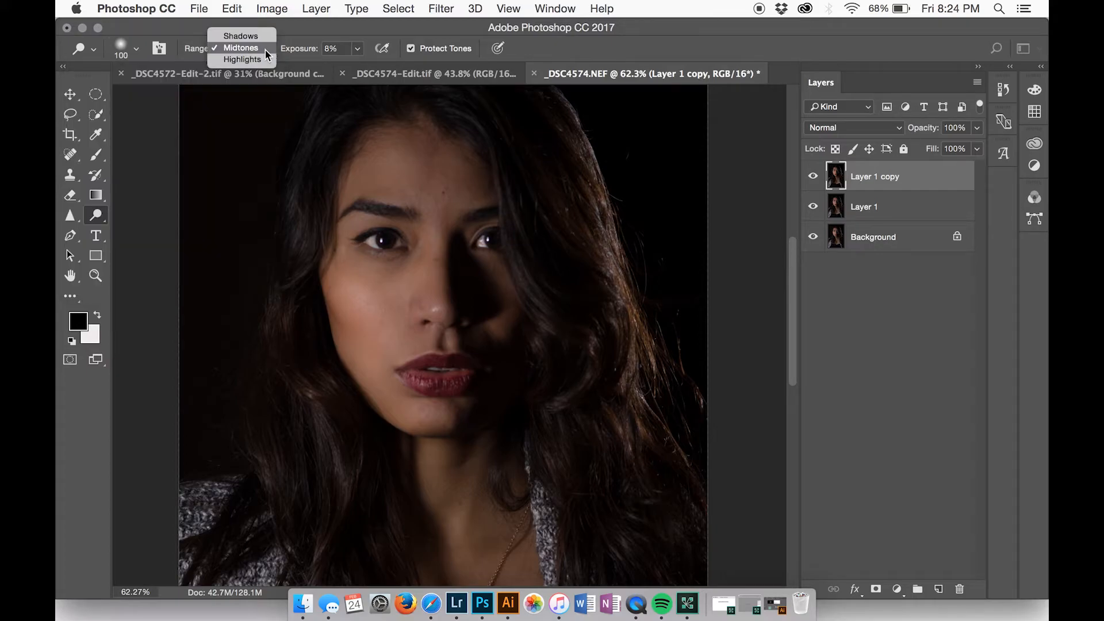
left_click(251, 49)
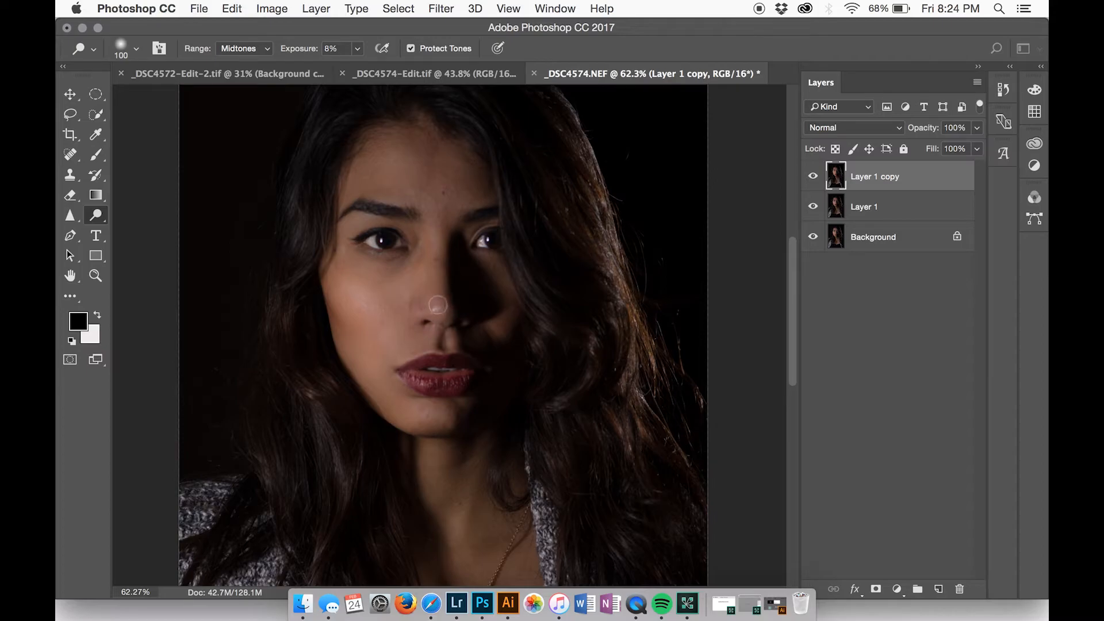
Dodge the highlights on the nose and the lit cheek, enlarging the brush to 150 px for the cheek
left_click(439, 309)
left_click_drag(333, 298, 354, 297)
key("bracketright")
key("bracketright")
mouse_move(368, 301)
left_mouse_down()
mouse_move(397, 395)
mouse_move(410, 415)
mouse_move(439, 415)
mouse_move(391, 399)
mouse_move(349, 348)
left_mouse_up()
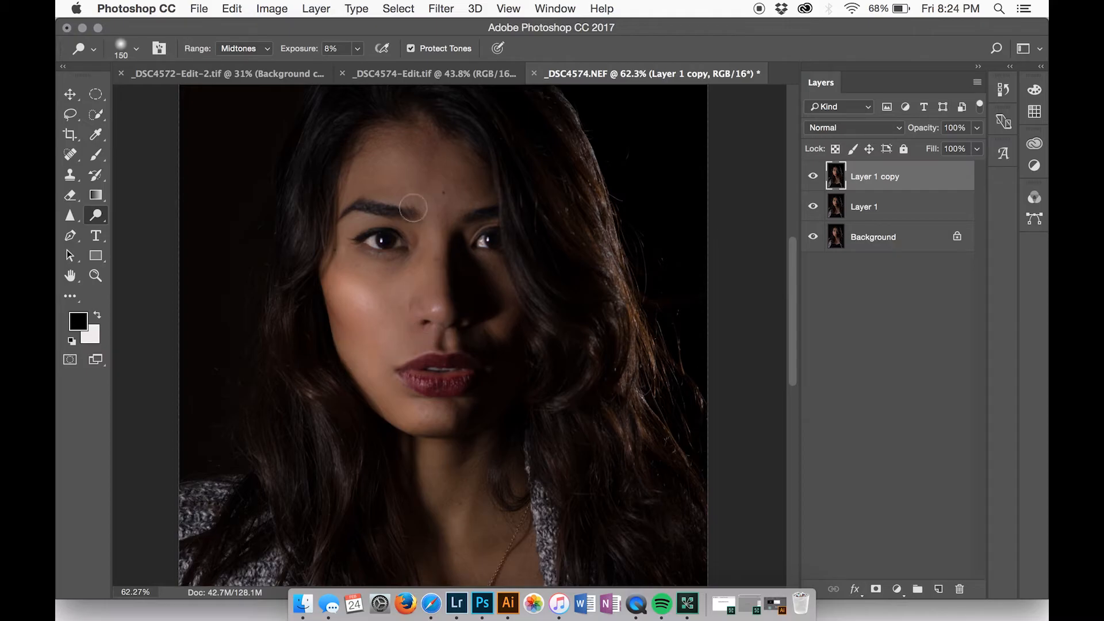
Dodge both eyes with the brush reduced to 90 px, and undo the last stroke
key("bracketleft")
key("bracketleft")
key("bracketleft")
left_click_drag(394, 231, 384, 240)
left_click_drag(471, 240, 485, 240)
key("super+z")
scroll(448, 414, "up", 3)
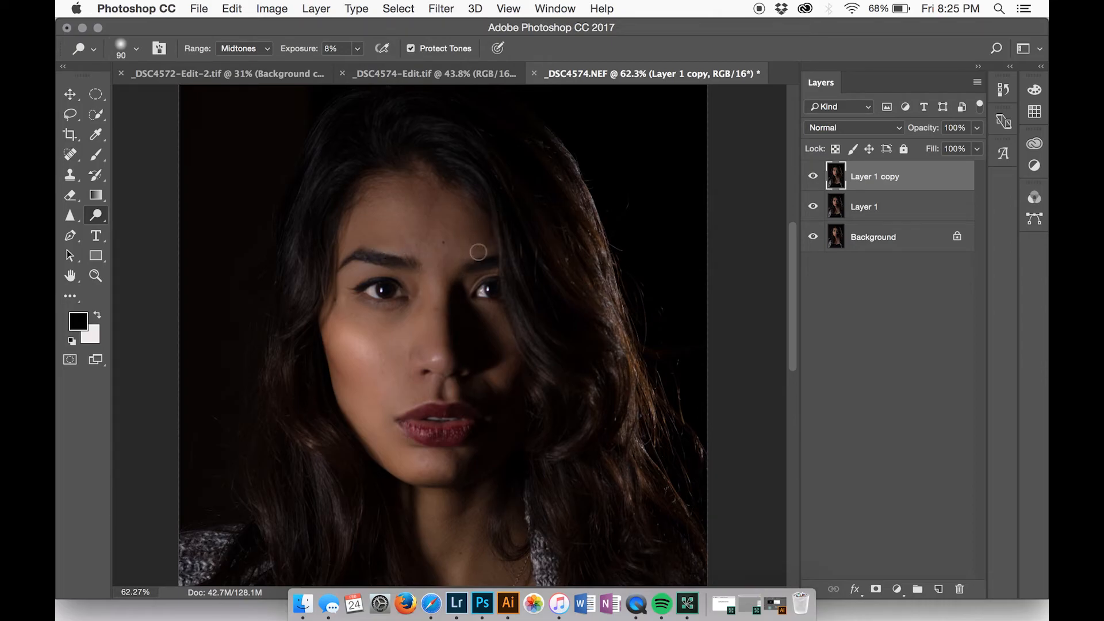
scroll(439, 325, "down", 3)
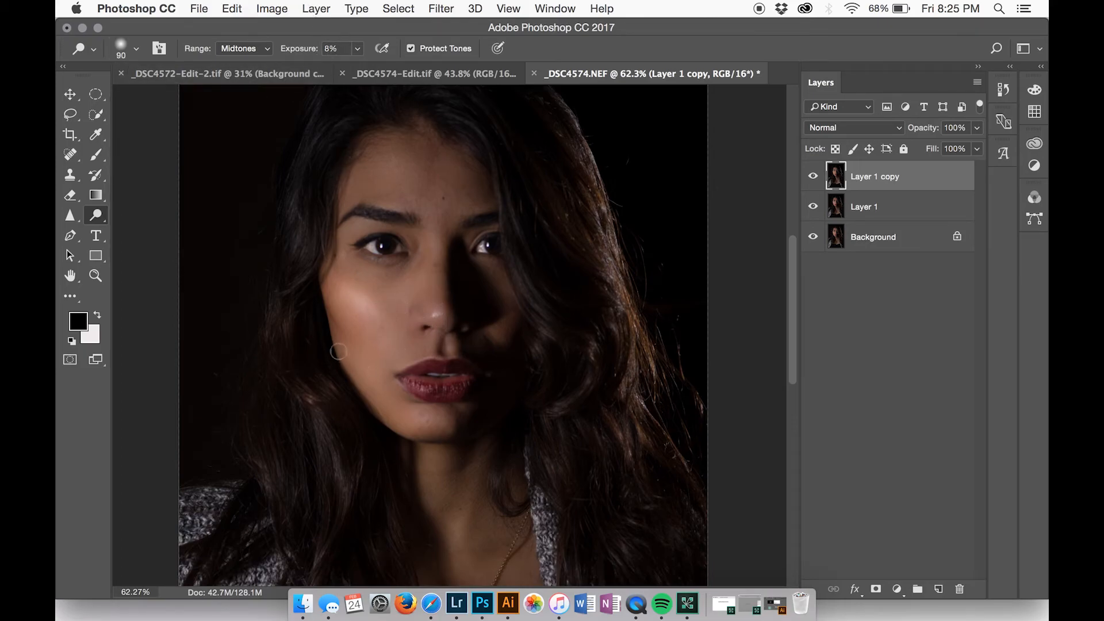
Try dodging the lit cheek at 84% exposure with a 300 px brush, and undo the stroke
left_click(357, 49)
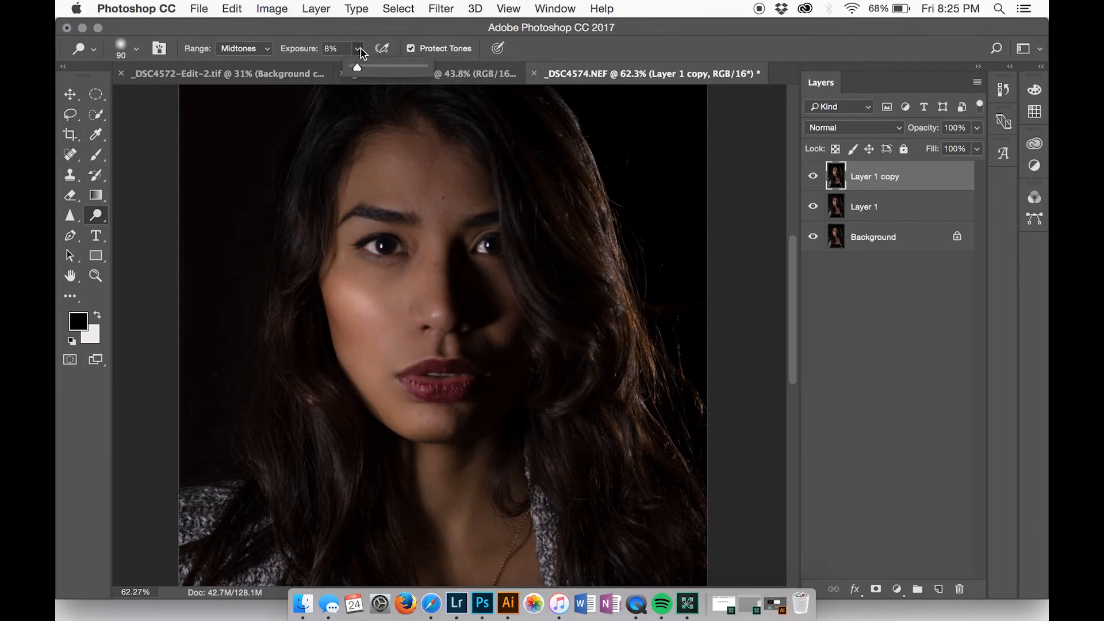
left_click(413, 67)
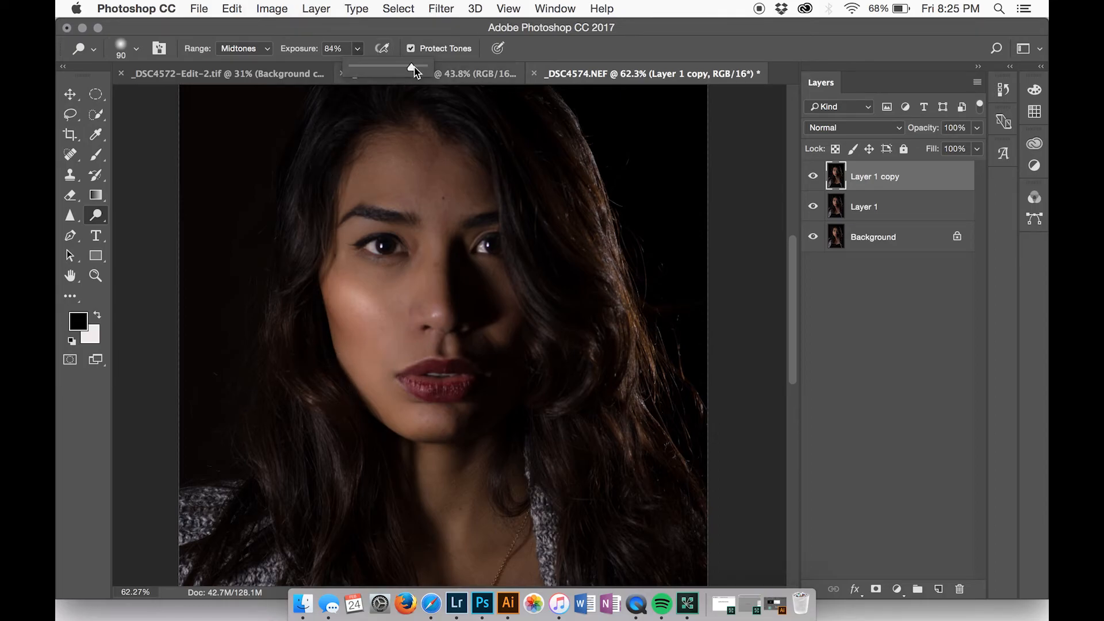
key("bracketright")
key("bracketright")
key("bracketright")
key("bracketright")
key("bracketright")
key("bracketright")
key("bracketright")
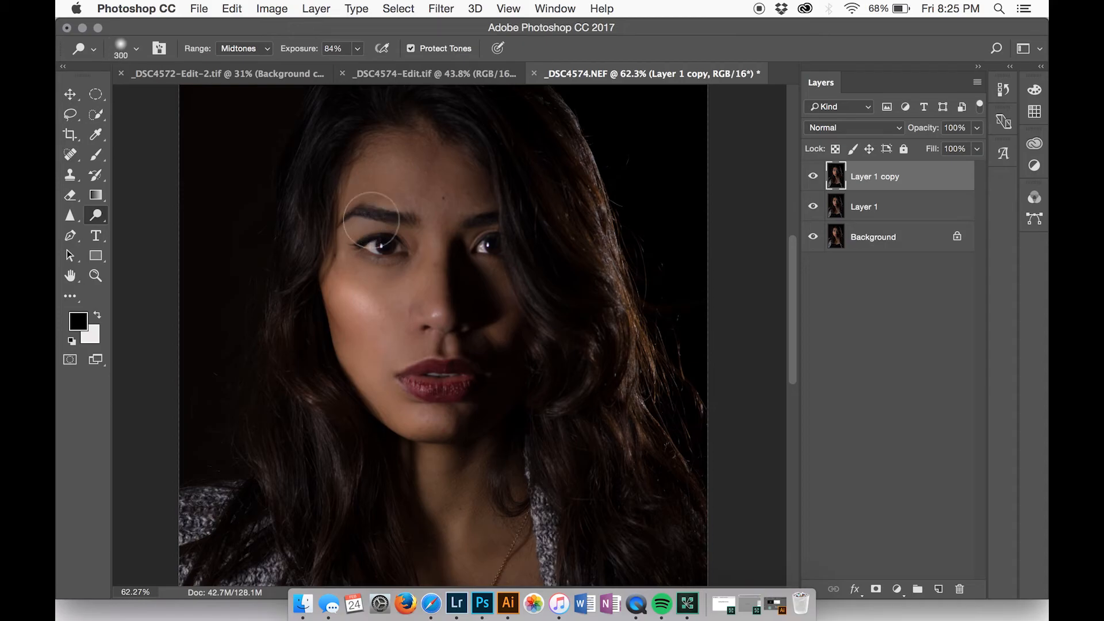
left_click(363, 300)
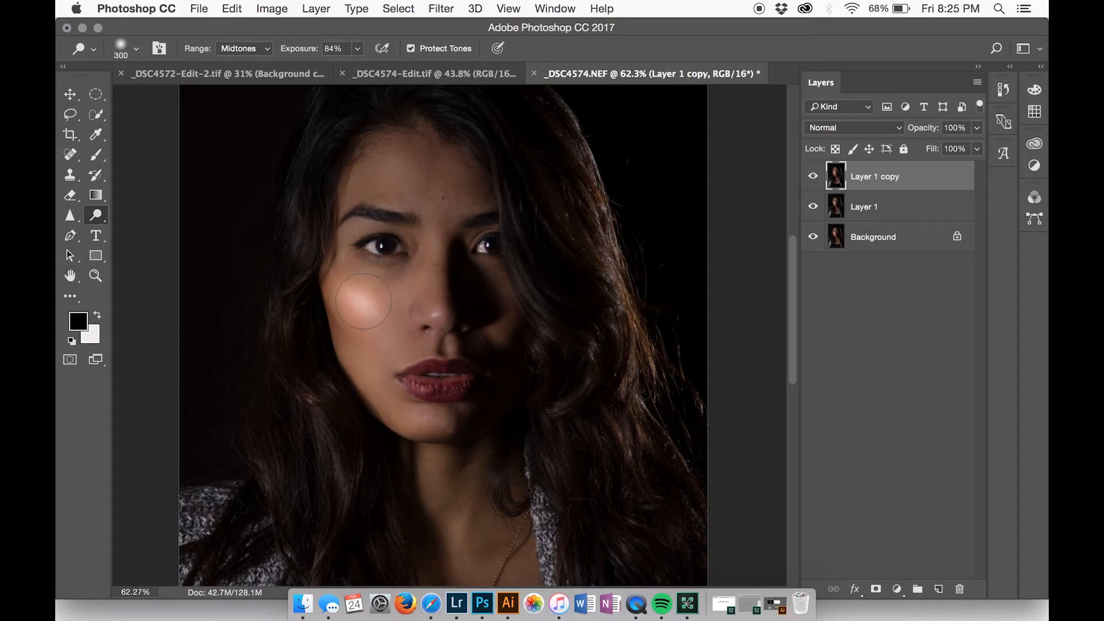
key("super+z")
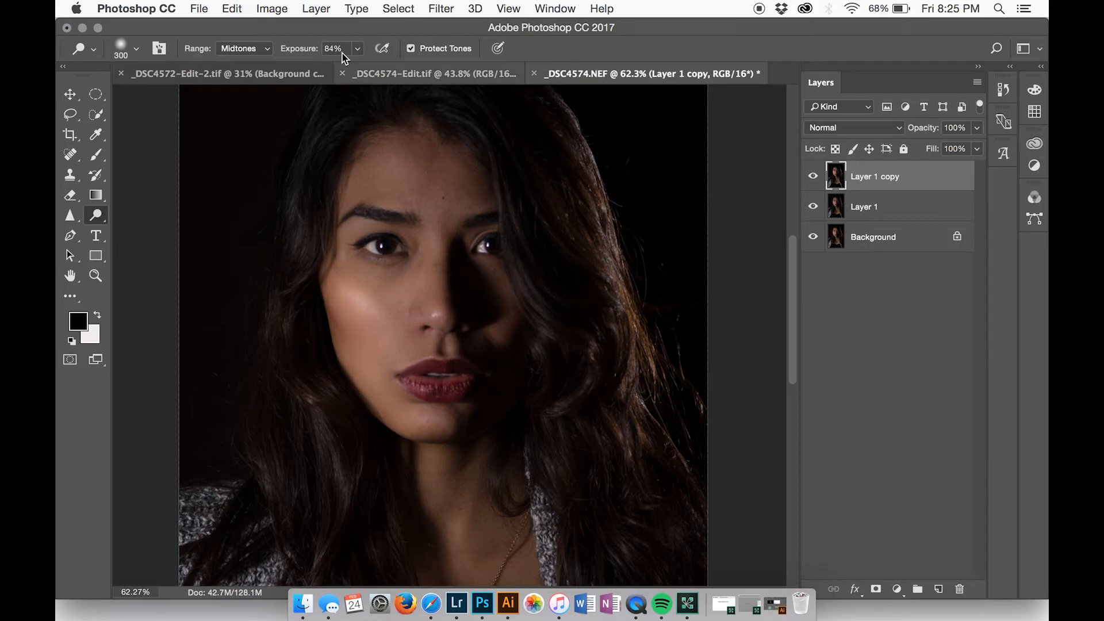
Set the Dodge exposure to 8% and dodge the lit cheek with the 300 px brush
mouse_move(357, 48)
left_mouse_down()
mouse_move(331, 72)
mouse_move(297, 70)
left_mouse_up()
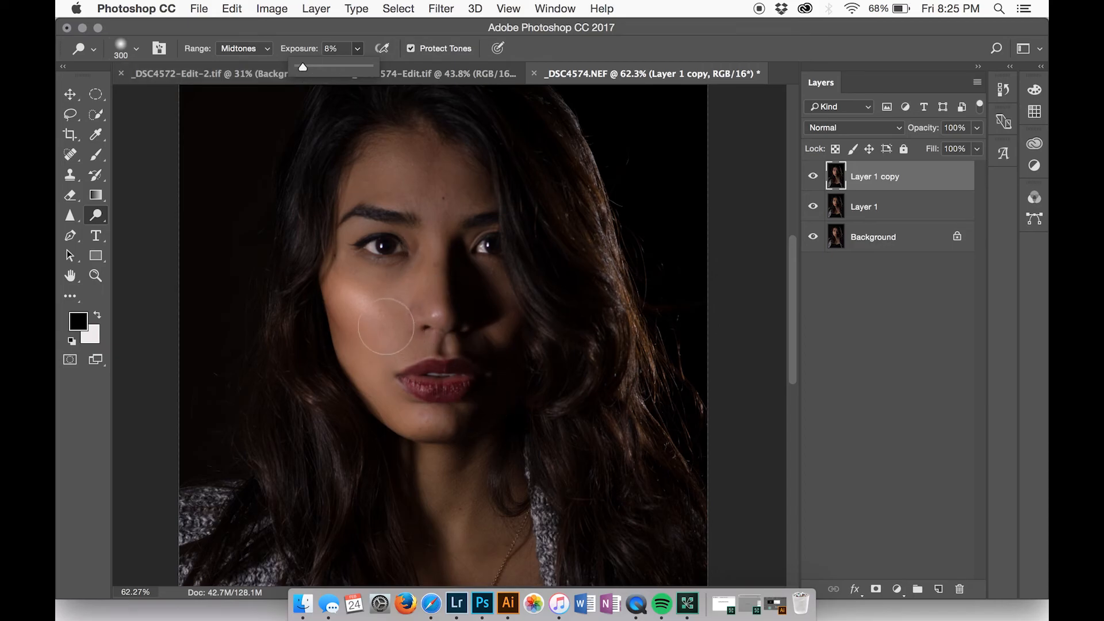
left_click(369, 316)
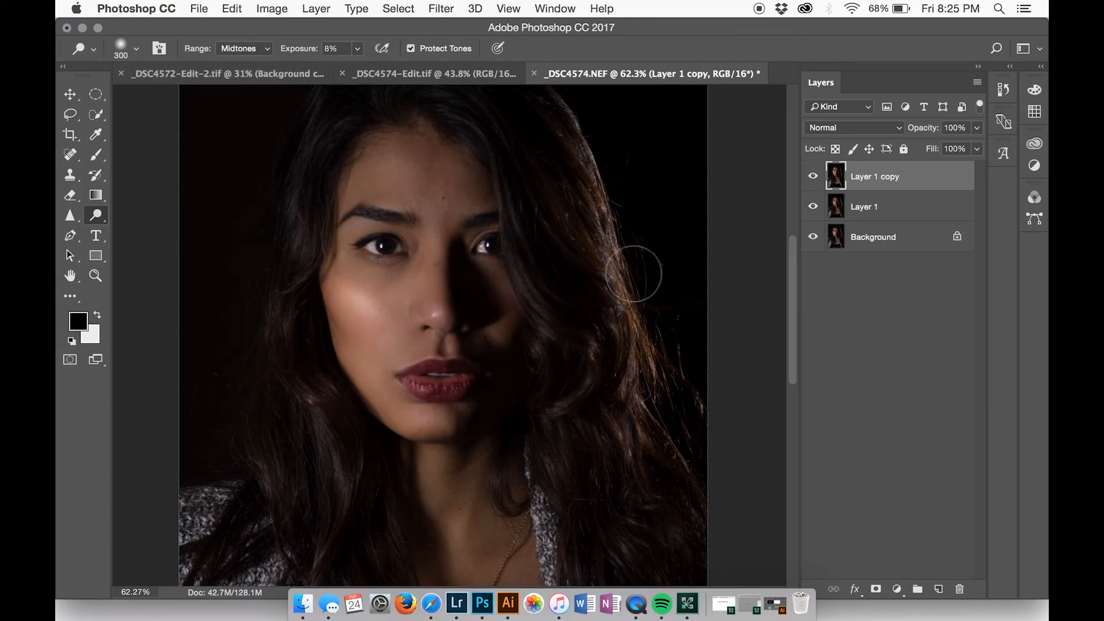
Compare the dodged and burned portrait with the original by hiding Layer 1 and toggling Layer 1 copy
left_click(812, 206)
left_click(812, 177)
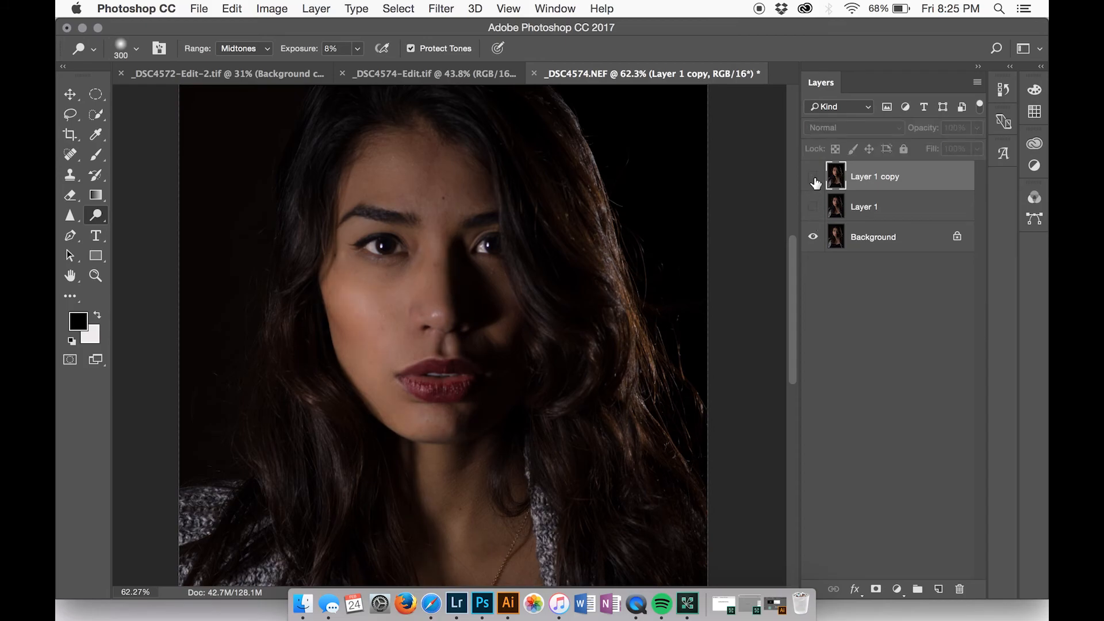
left_click(813, 176)
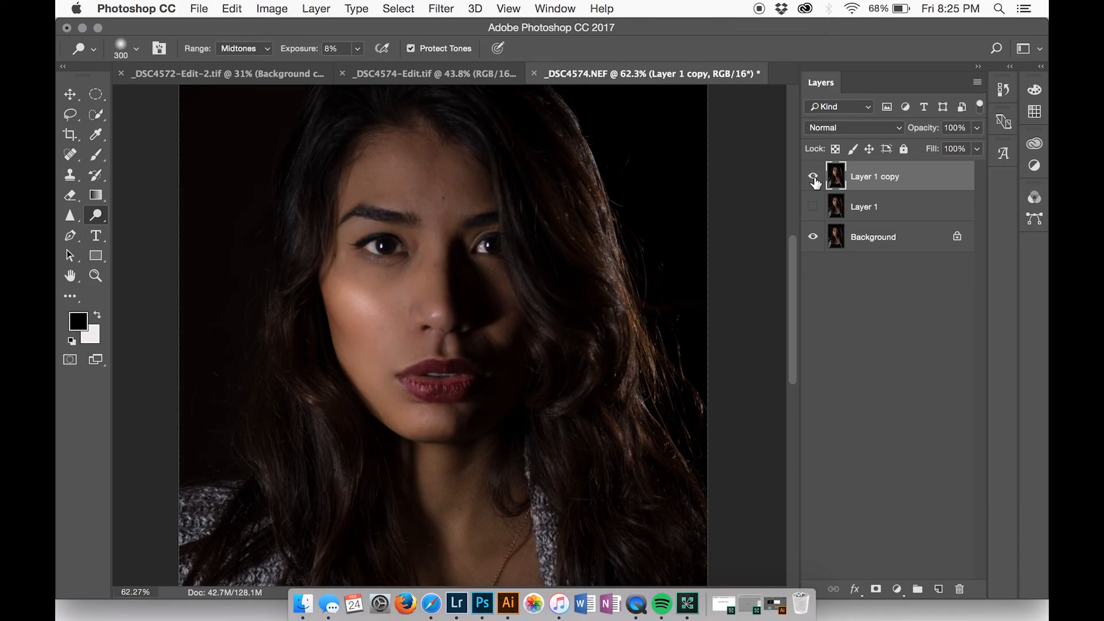
scroll(667, 242, "down", 2)
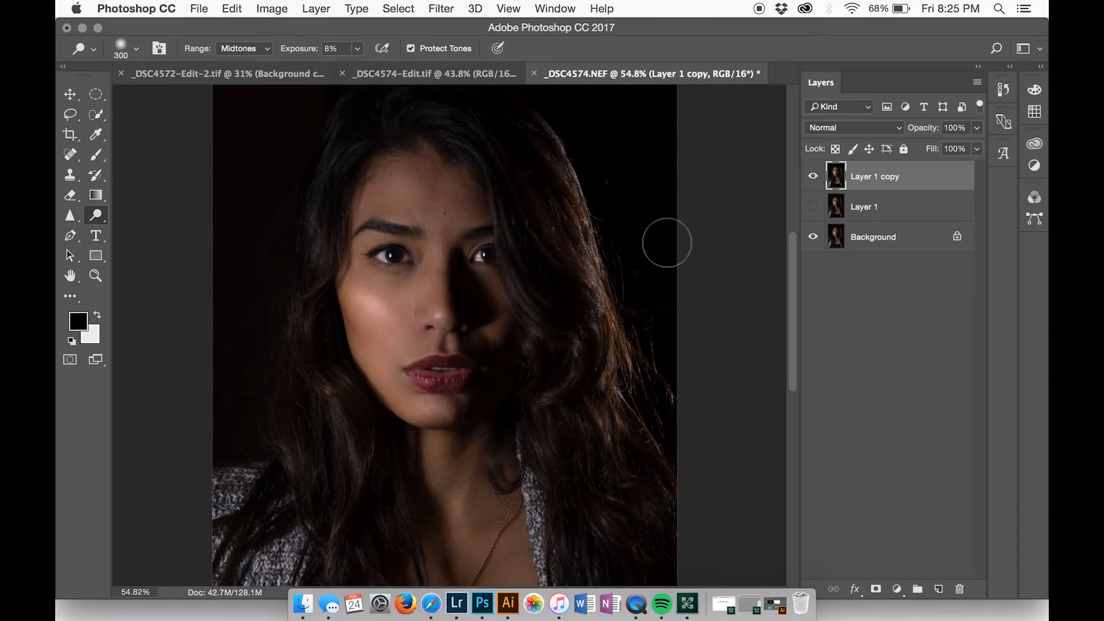
left_click(813, 177)
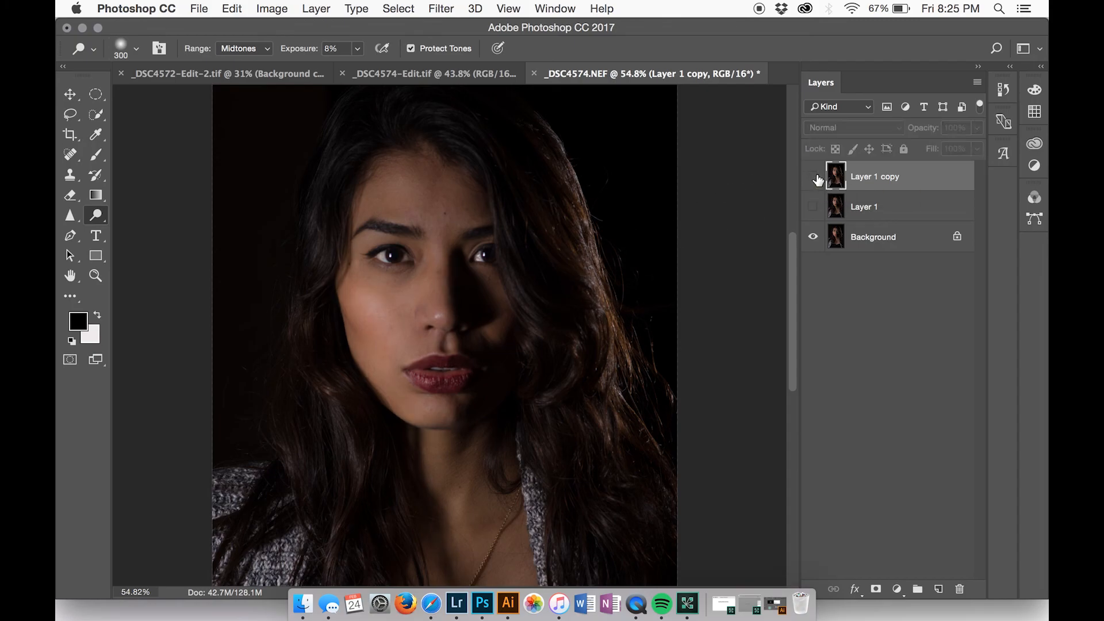